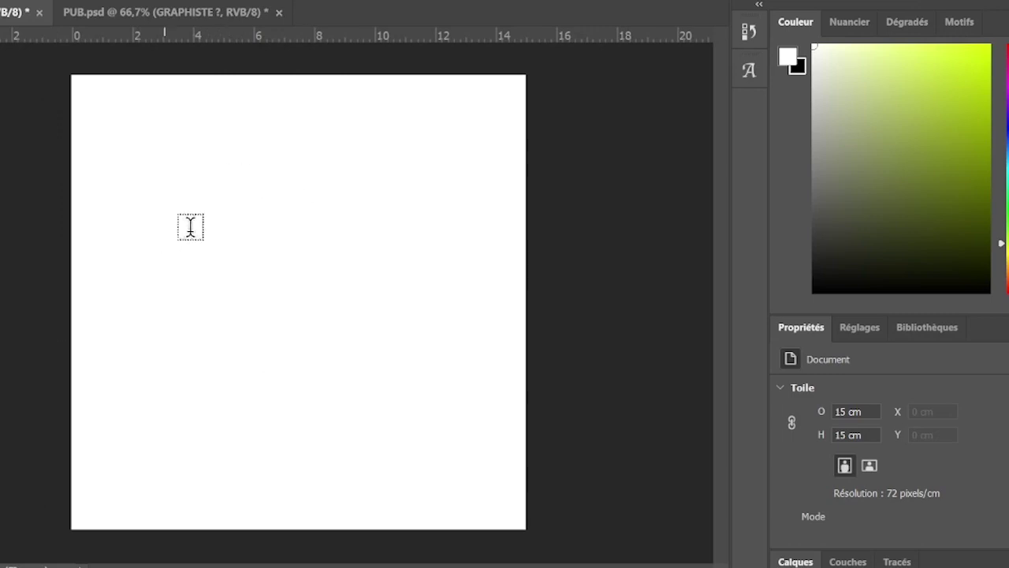
# Place a "Lorem Ipsum" text layer in the upper part of the blank canvas and set its font to Montserrat
pyautogui.click(248, 222)
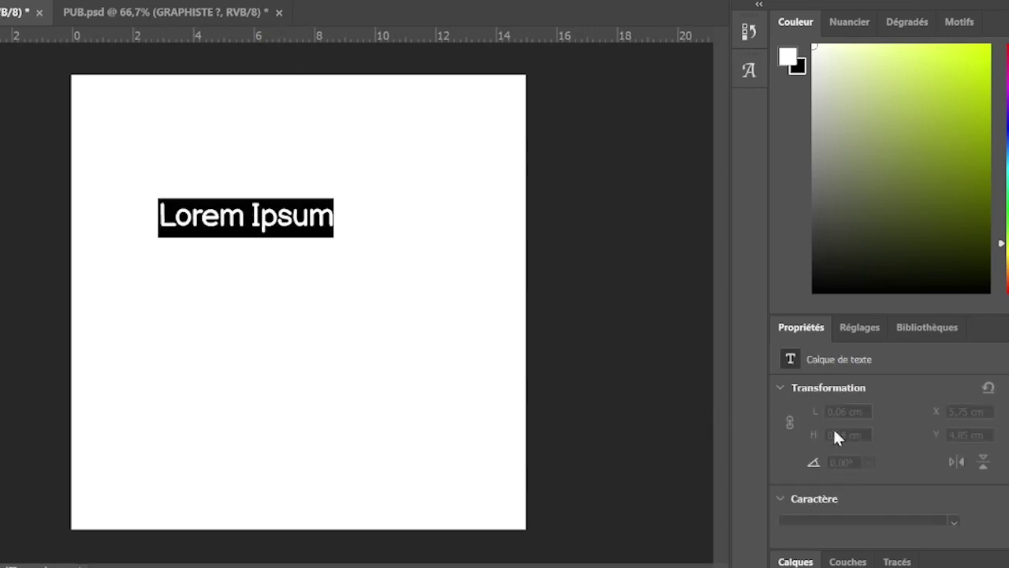
pyautogui.scroll(-3, 921, 465)
pyautogui.click(811, 446)
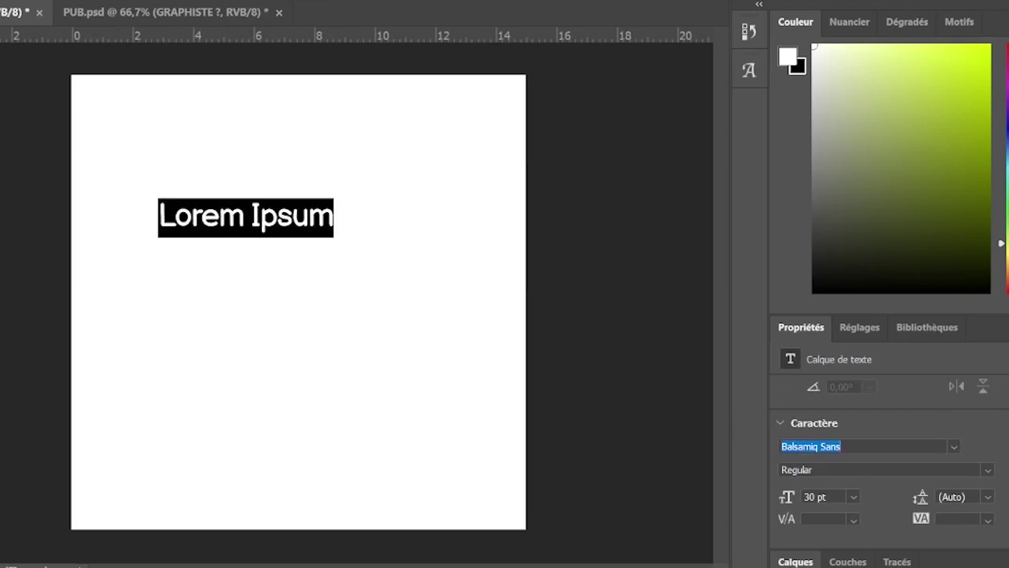
pyautogui.write('mont')
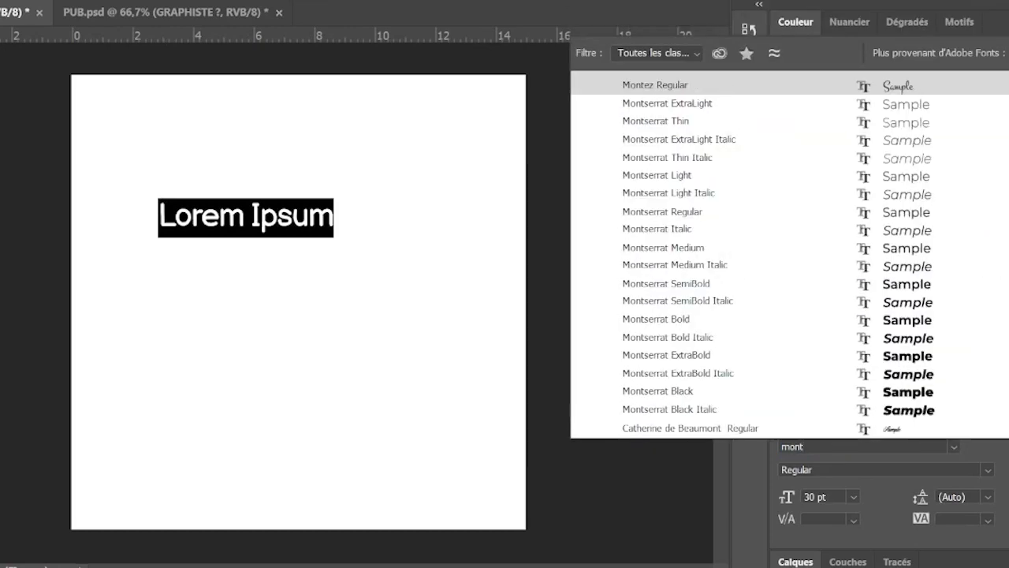
pyautogui.write('serrat')
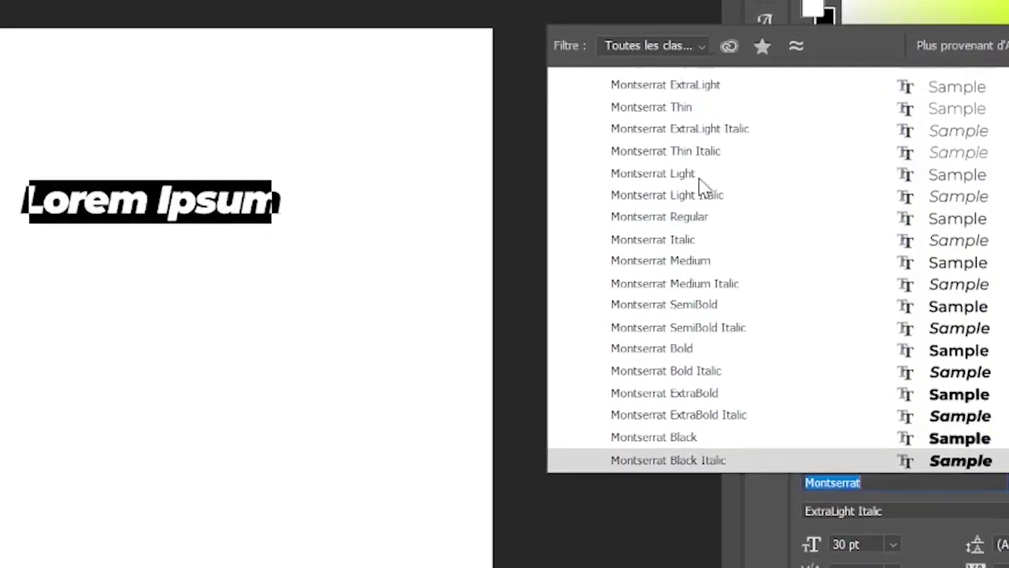
pyautogui.press('Return')
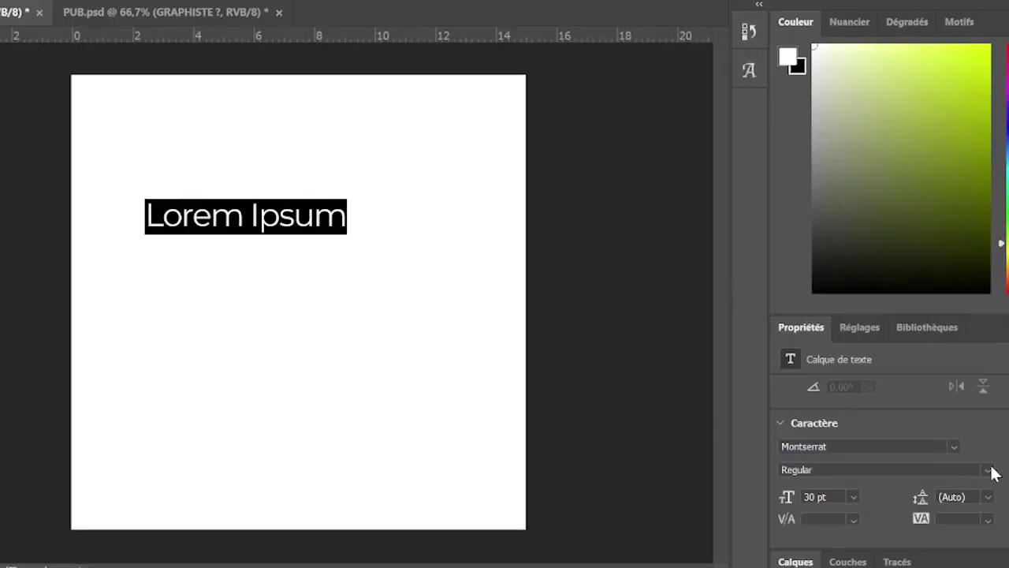
# Try the Bold style on the Lorem Ipsum text, settle on ExtraBold and commit the text
pyautogui.click(989, 471)
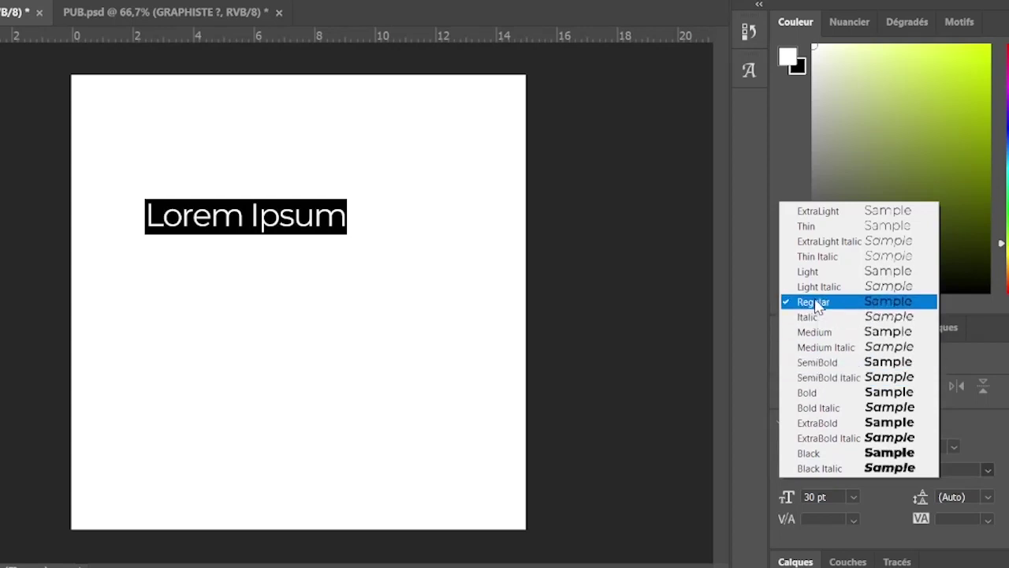
pyautogui.click(822, 398)
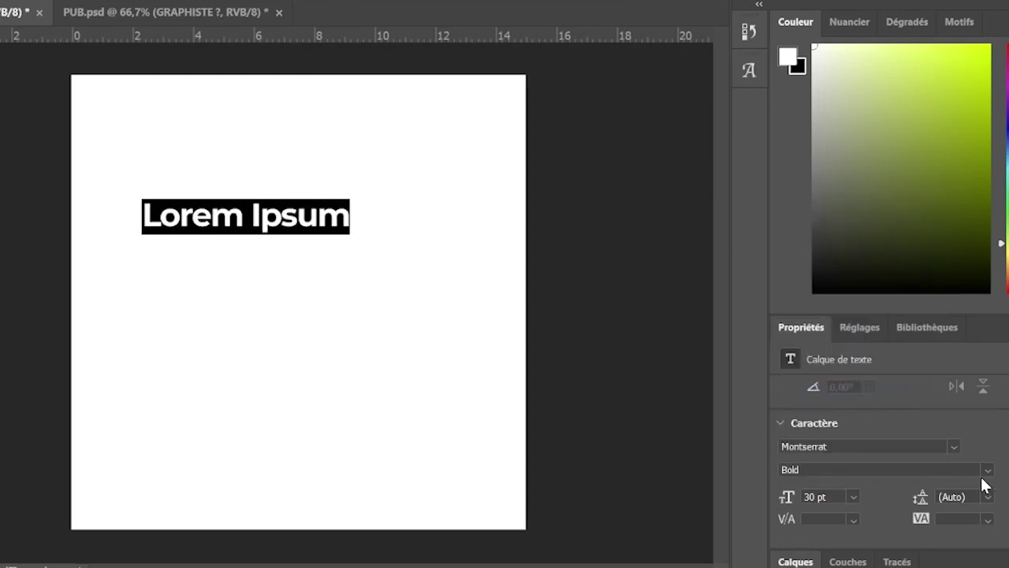
pyautogui.click(988, 470)
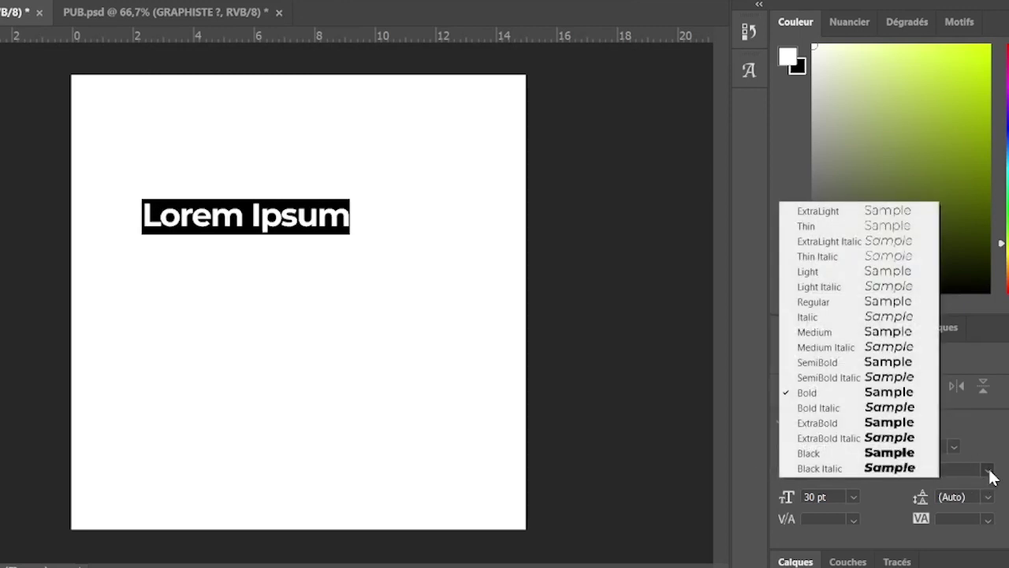
pyautogui.click(820, 426)
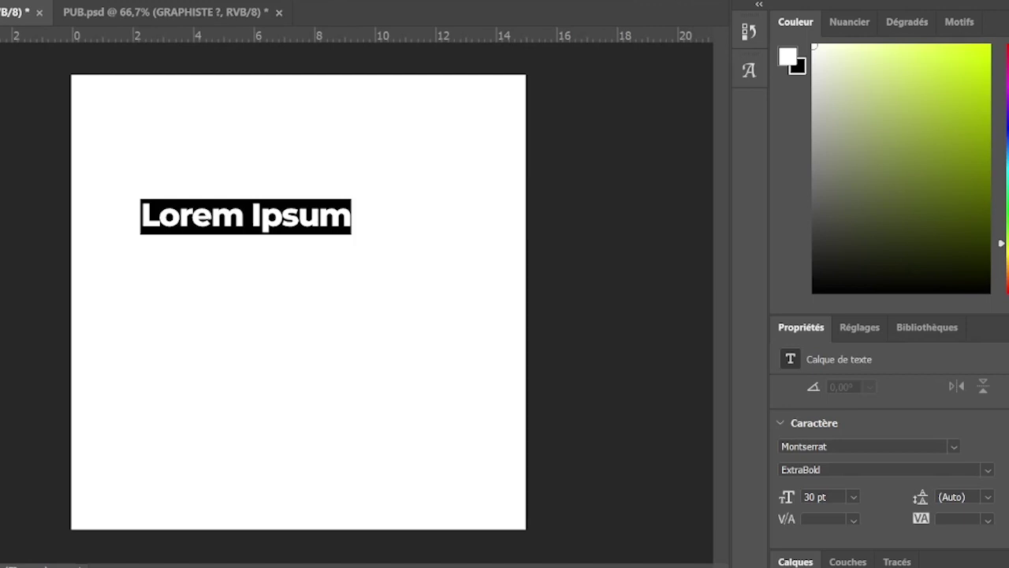
pyautogui.hotkey('ctrl', 'Return')
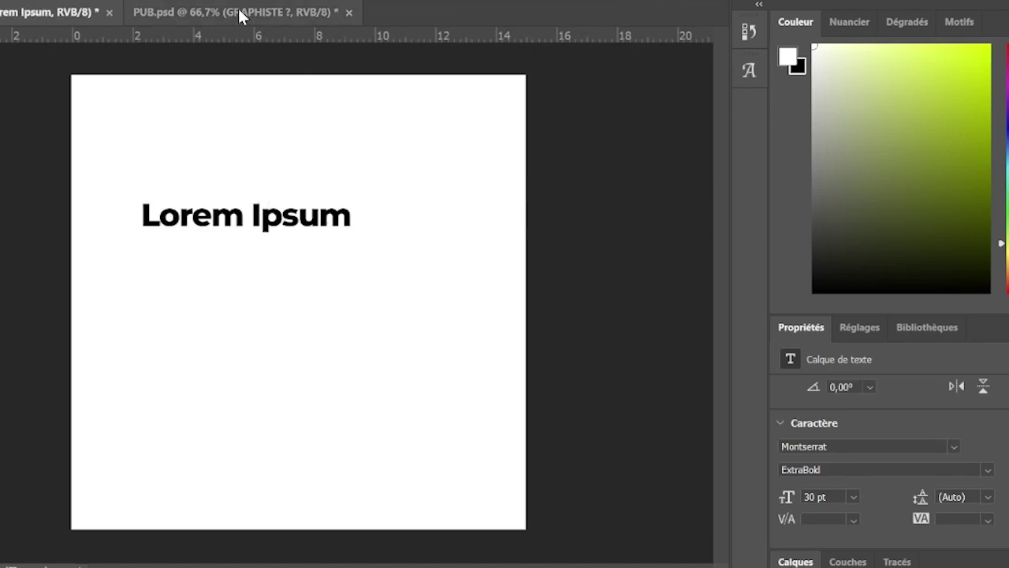
# Switch to PUB.psd and check the font settings of the services list and the "Besoin d'un bon" line
pyautogui.click(238, 8)
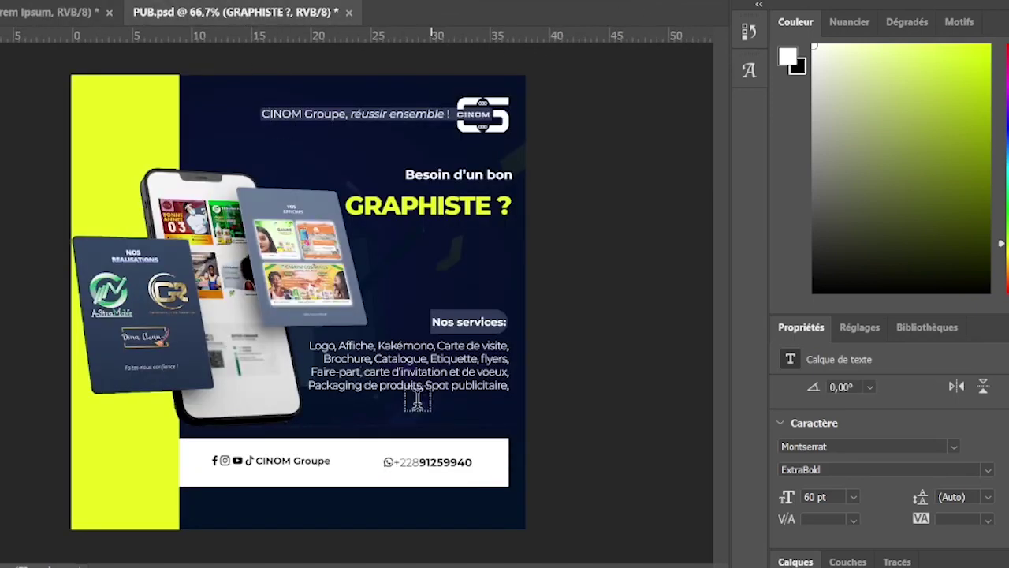
pyautogui.press('v')
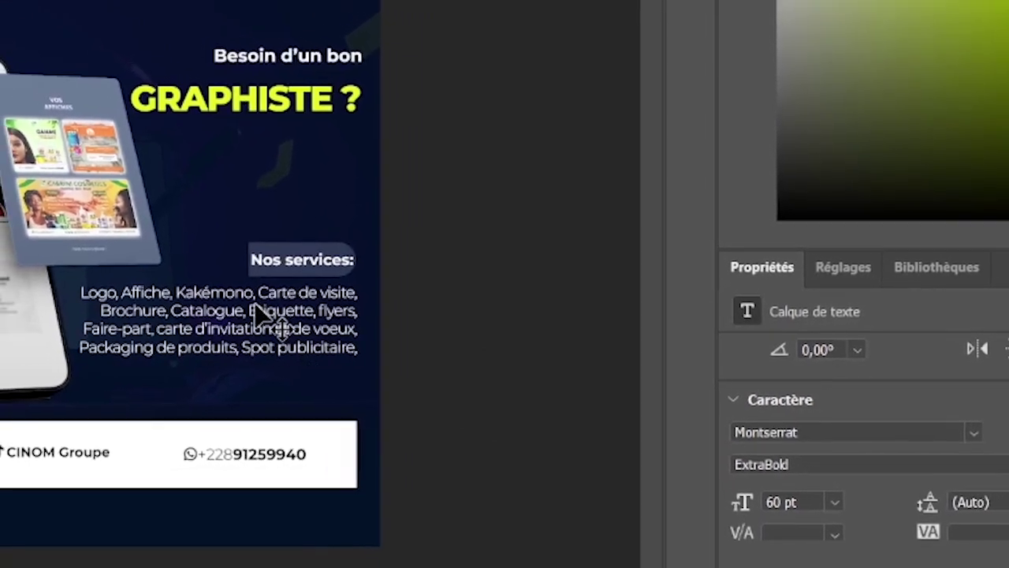
pyautogui.click(255, 326)
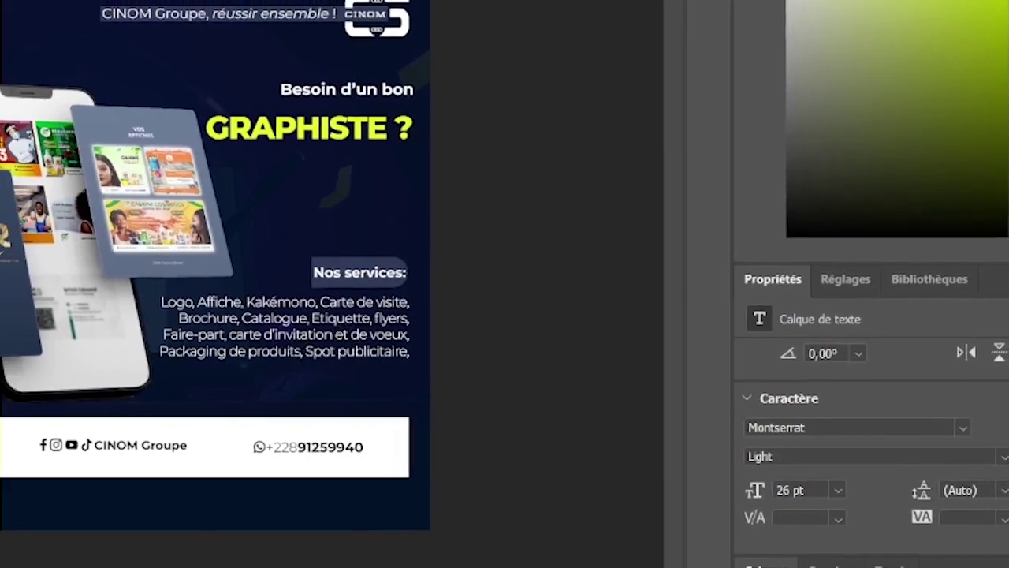
pyautogui.click(361, 115)
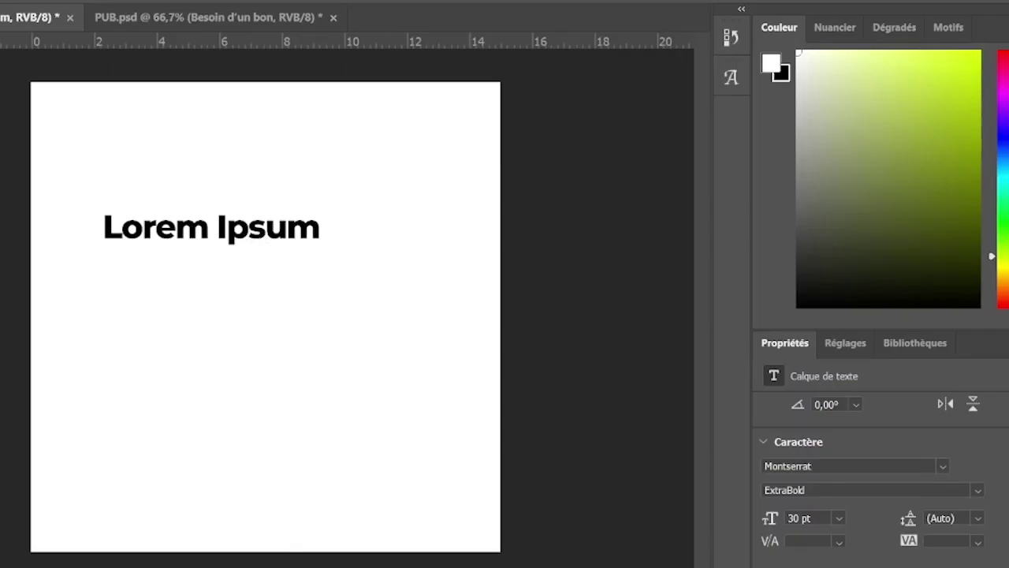
# Change the Lorem Ipsum text's font to Roboto Medium
pyautogui.click(787, 466)
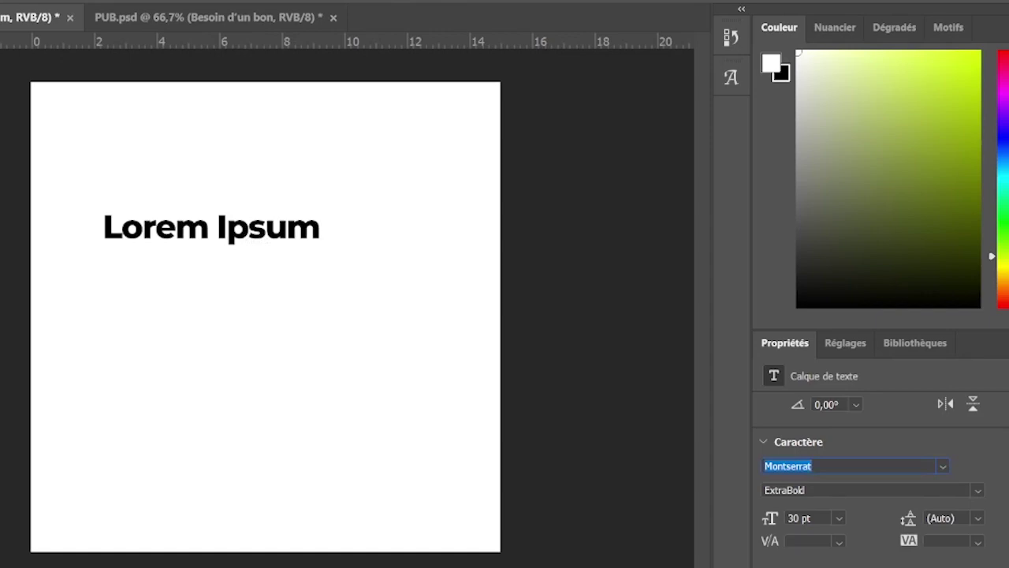
pyautogui.write('ro')
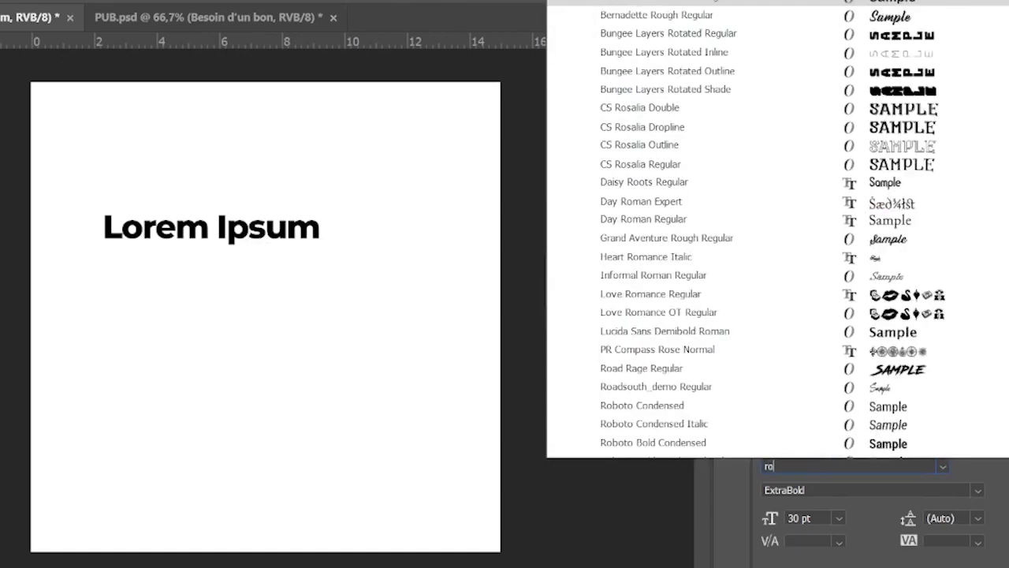
pyautogui.write('boto')
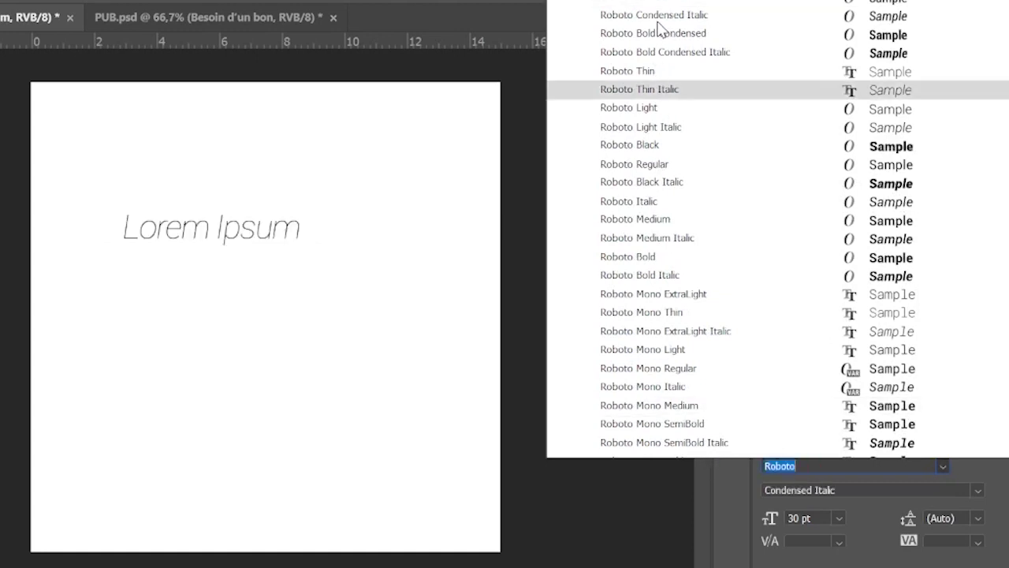
pyautogui.click(645, 223)
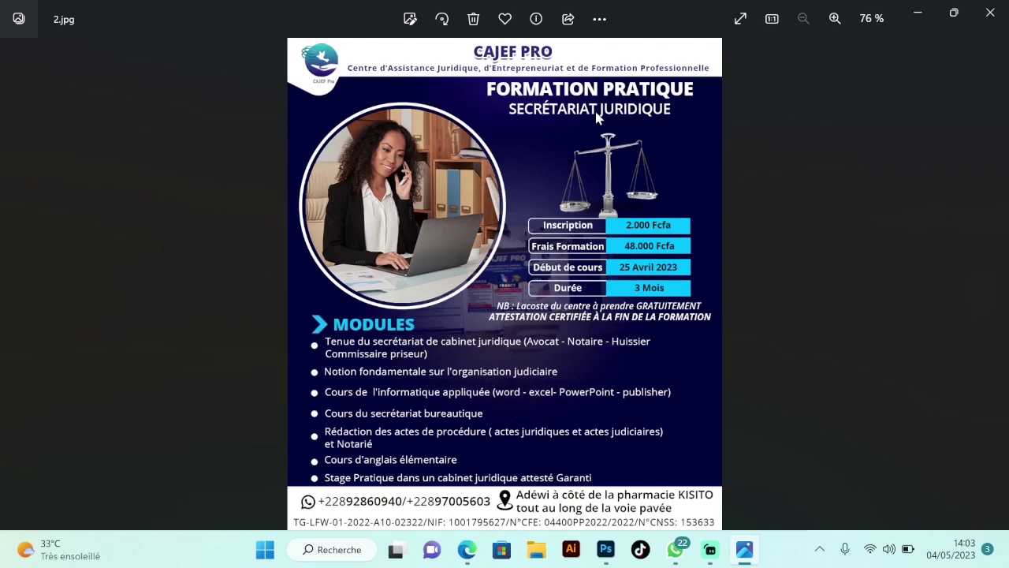
# Examine the typography of the 2.jpg poster up close and as a whole, and close the image
pyautogui.scroll(4, 573, 93)
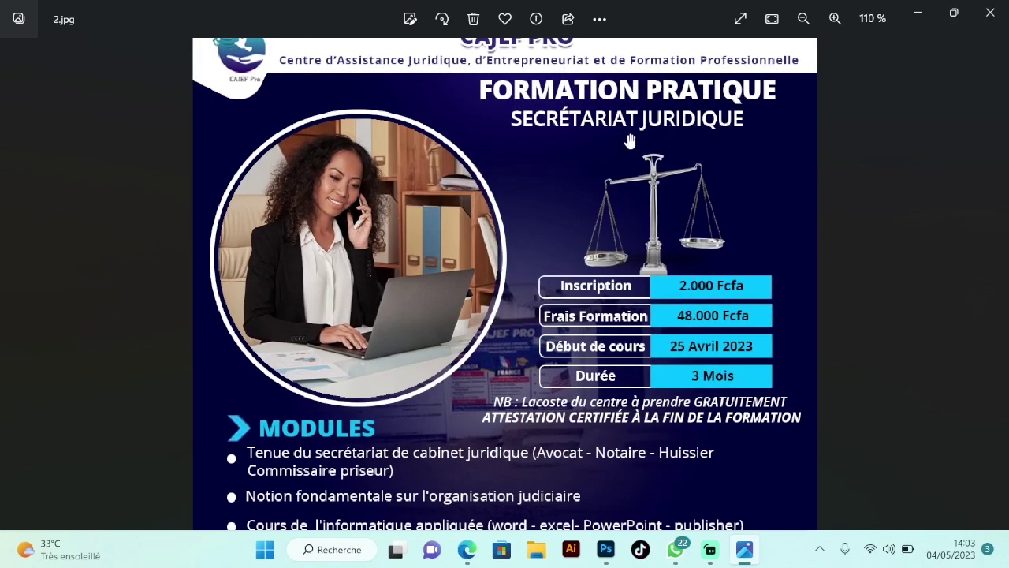
pyautogui.scroll(-3, 420, 362)
pyautogui.scroll(-1, 373, 372)
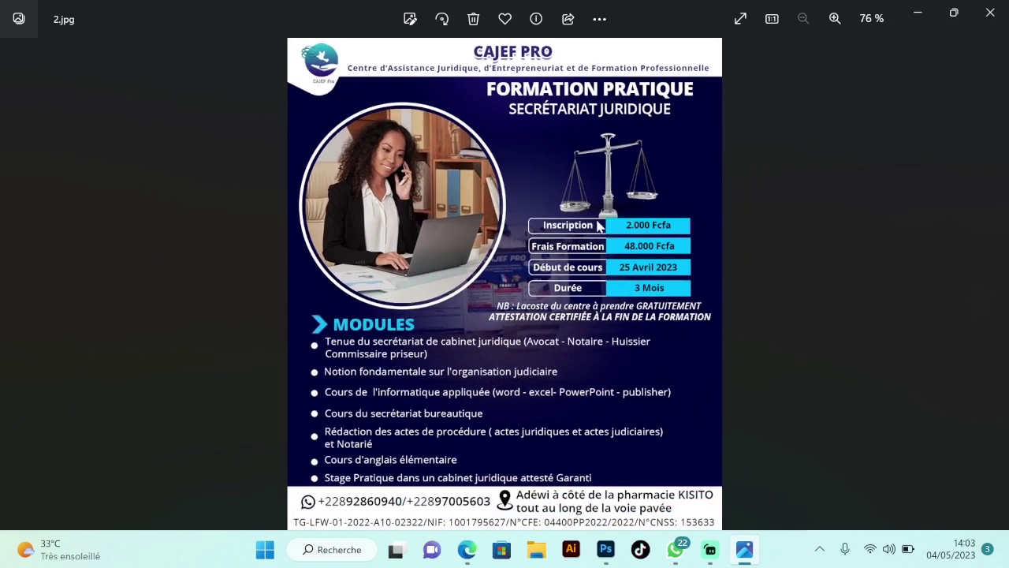
pyautogui.hotkey('alt', 'F4')
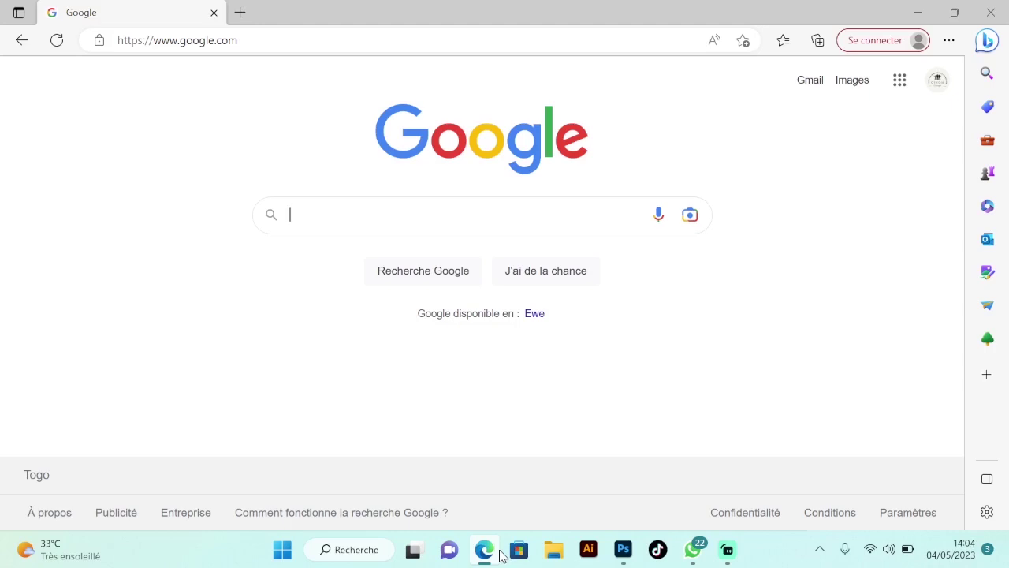
# Search Google for "google font" in the web browser
pyautogui.write('go')
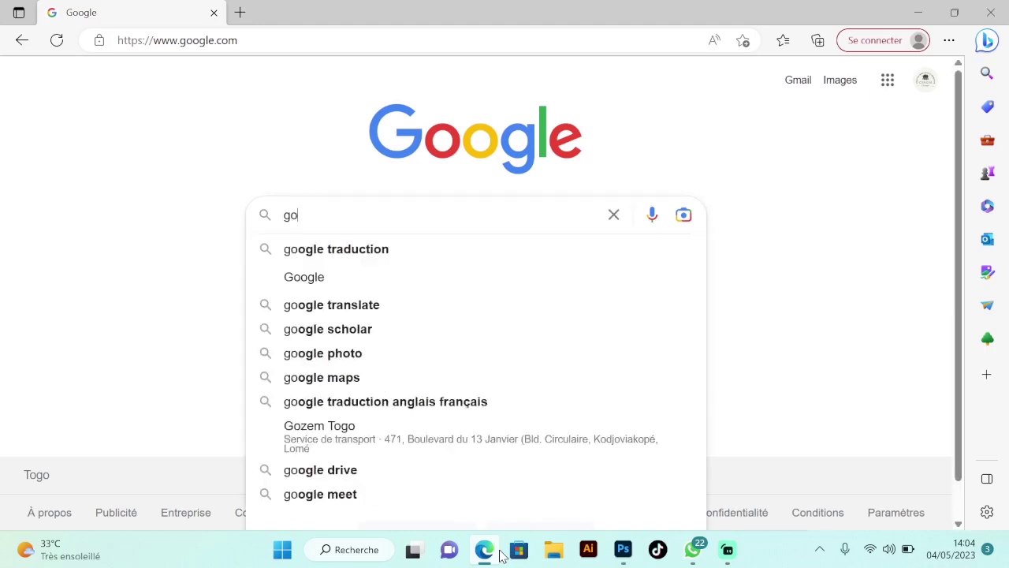
pyautogui.write('ogle fo')
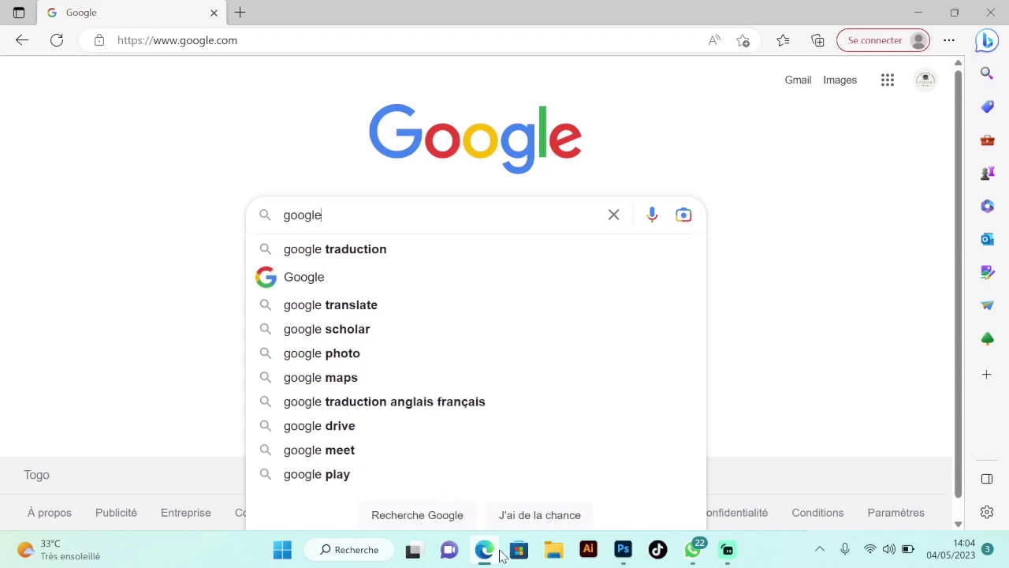
pyautogui.write('nt')
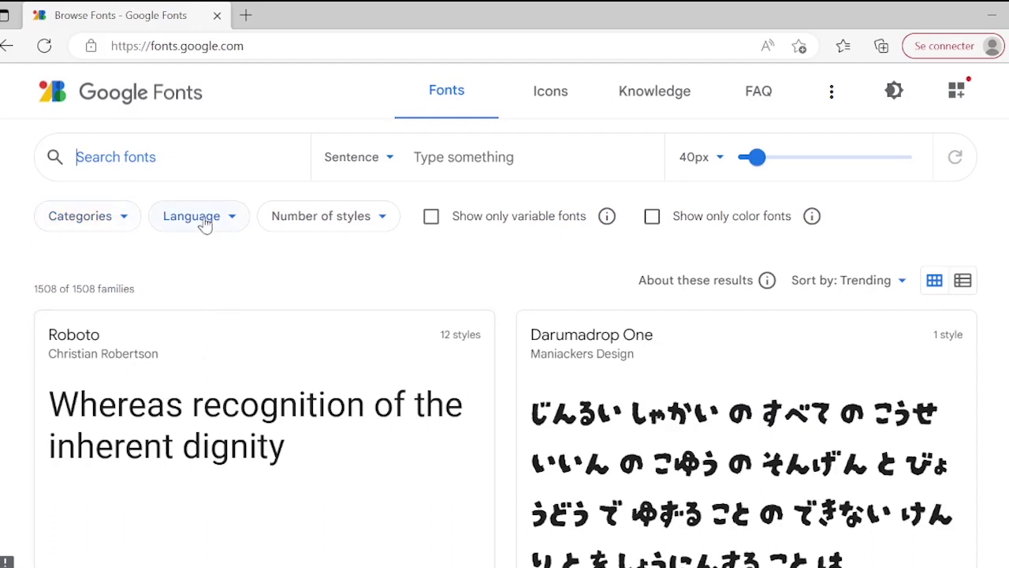
# Search Google Fonts for "roboto", look through the matching families and download the Roboto family
pyautogui.write('roboto')
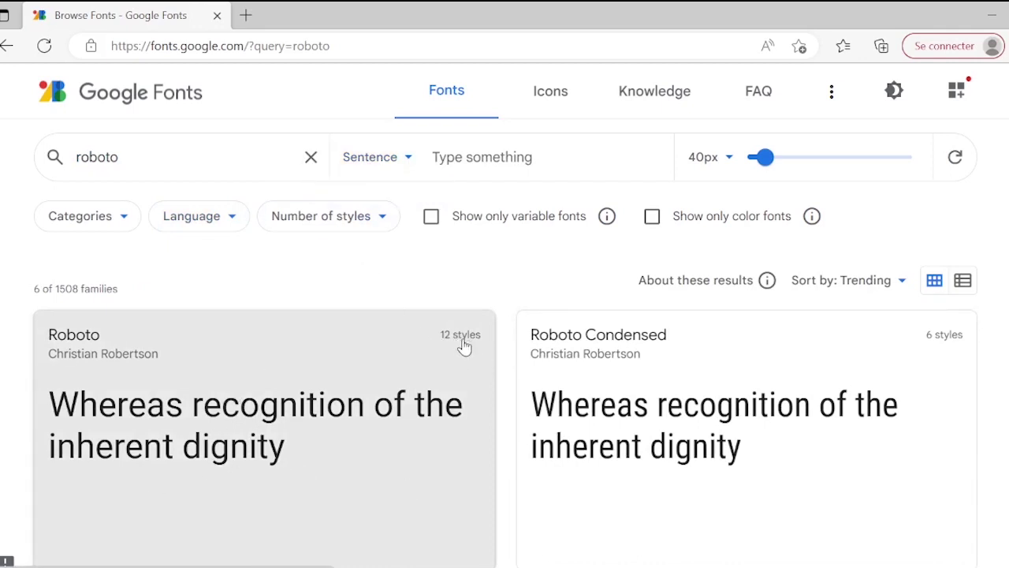
pyautogui.scroll(-4, 160, 463)
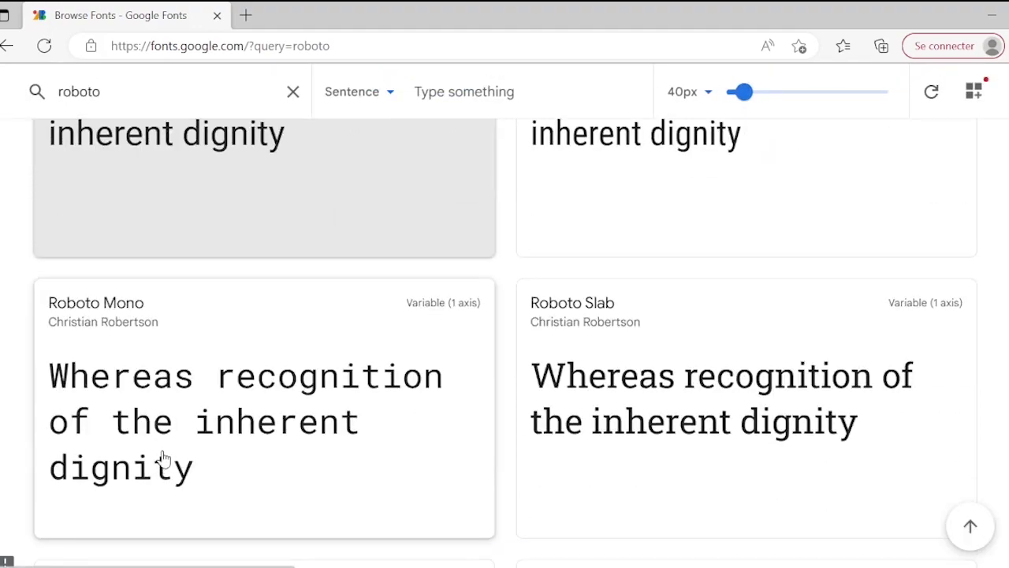
pyautogui.scroll(-5, 304, 220)
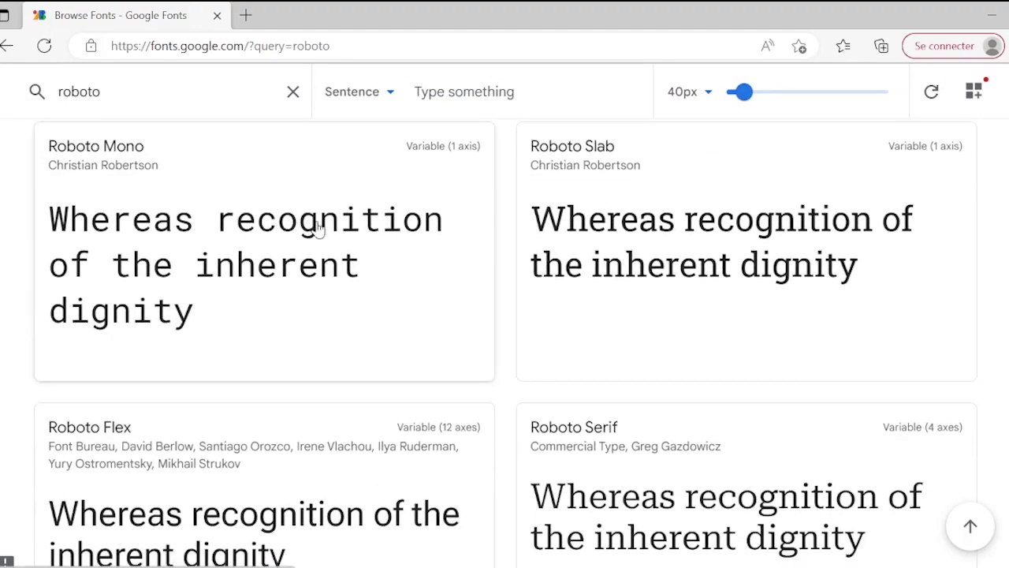
pyautogui.scroll(10, 499, 260)
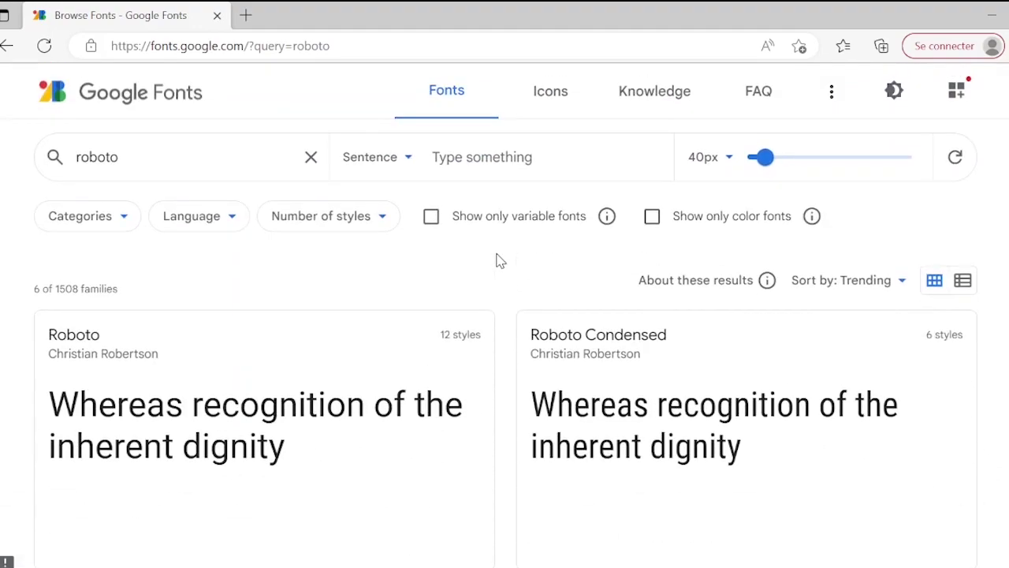
pyautogui.click(307, 425)
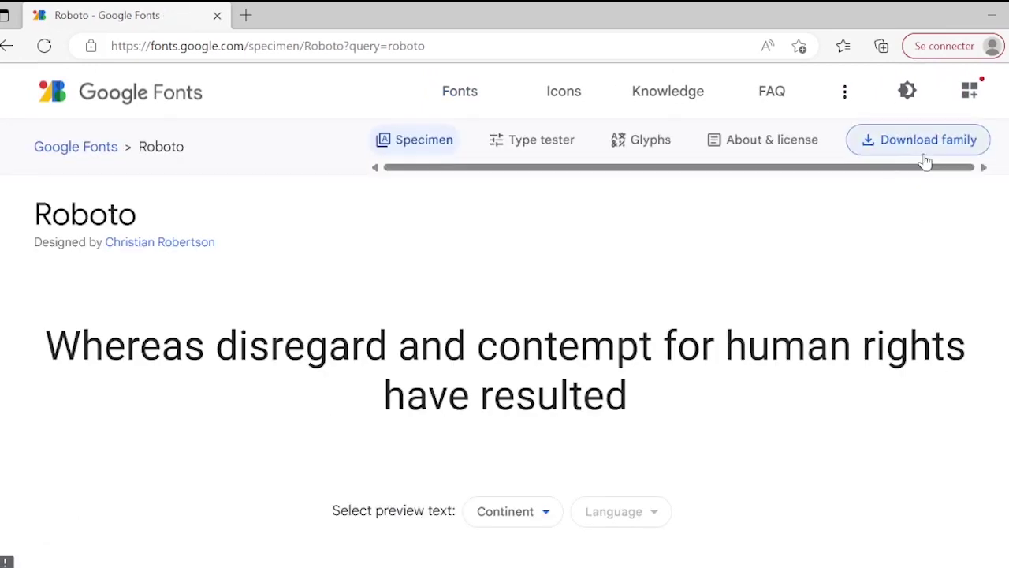
pyautogui.click(918, 147)
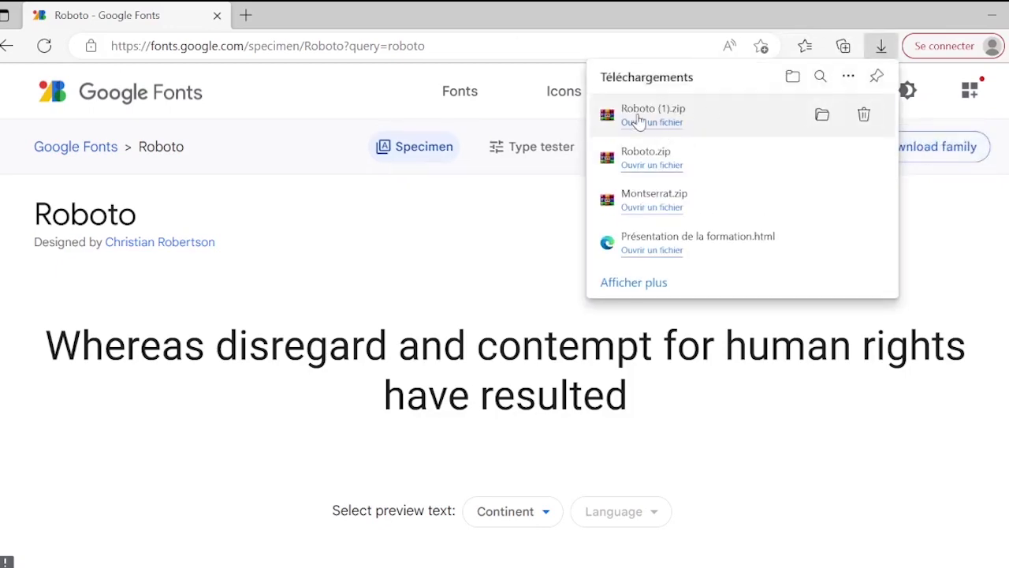
# Open the downloaded Roboto (1).zip archive, dismiss the licence prompt and select all the Roboto .ttf font files
pyautogui.click(656, 116)
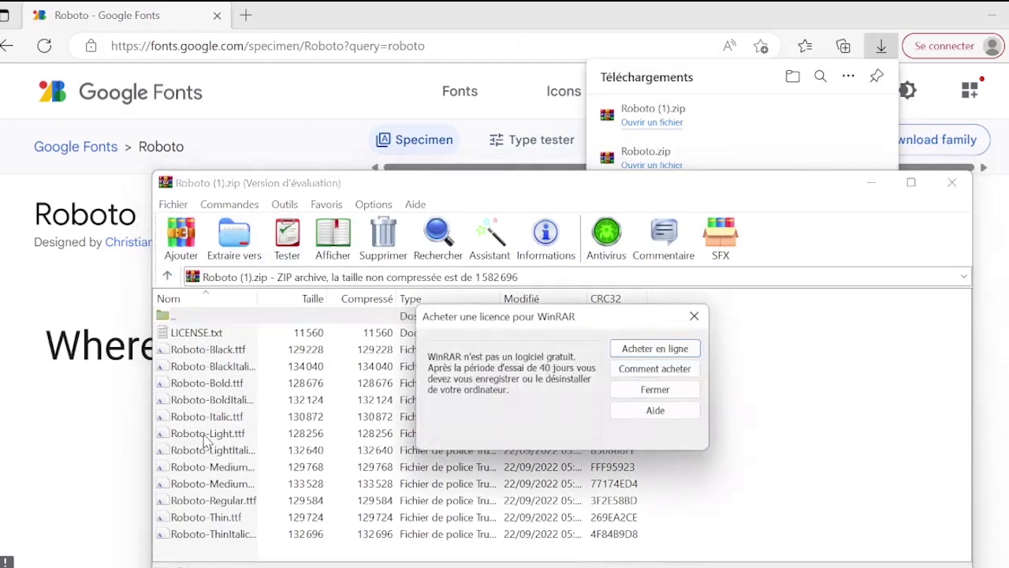
pyautogui.click(694, 315)
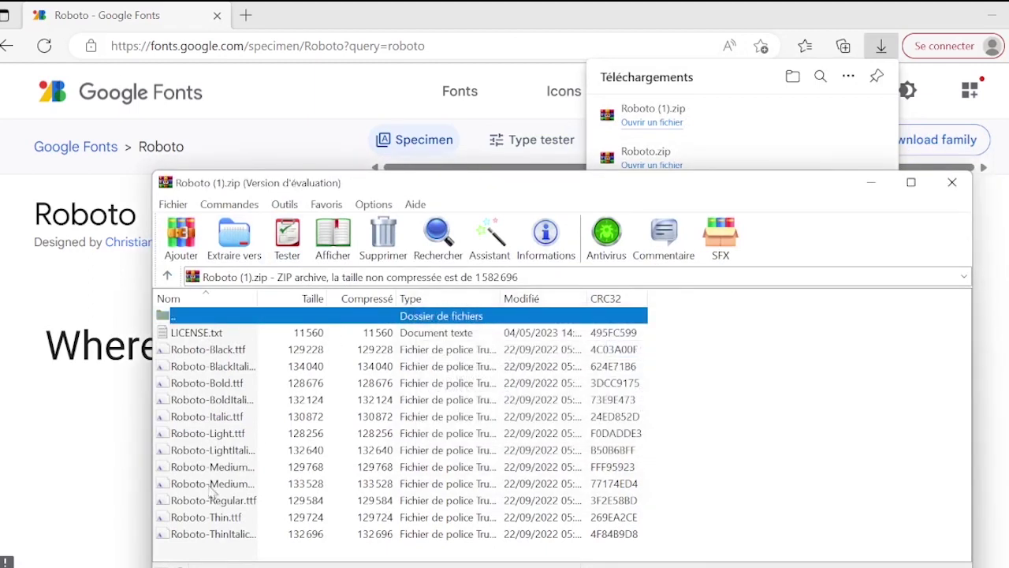
pyautogui.click(219, 351)
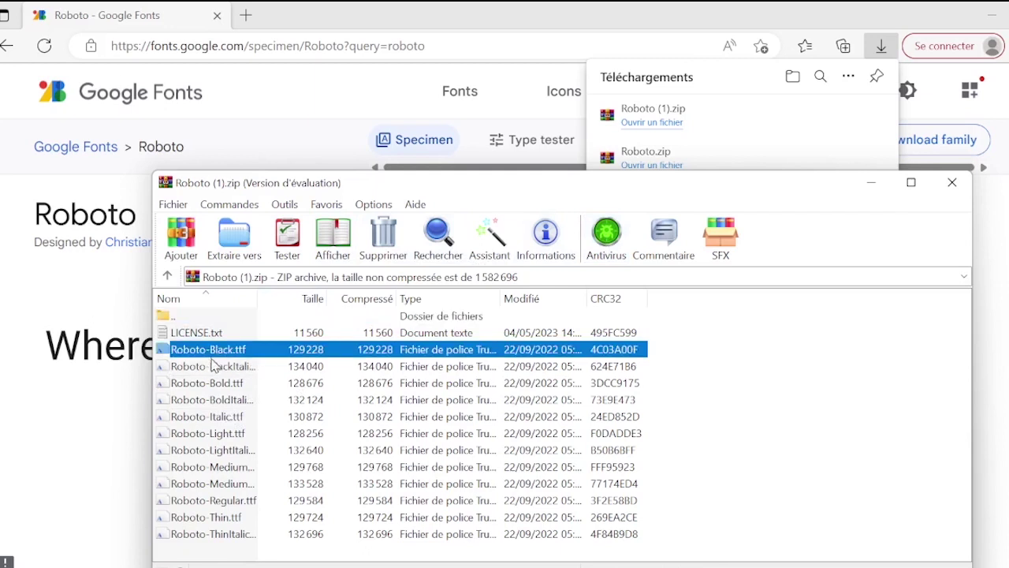
pyautogui.keyDown('shift'); pyautogui.click(230, 536); pyautogui.keyUp('shift')
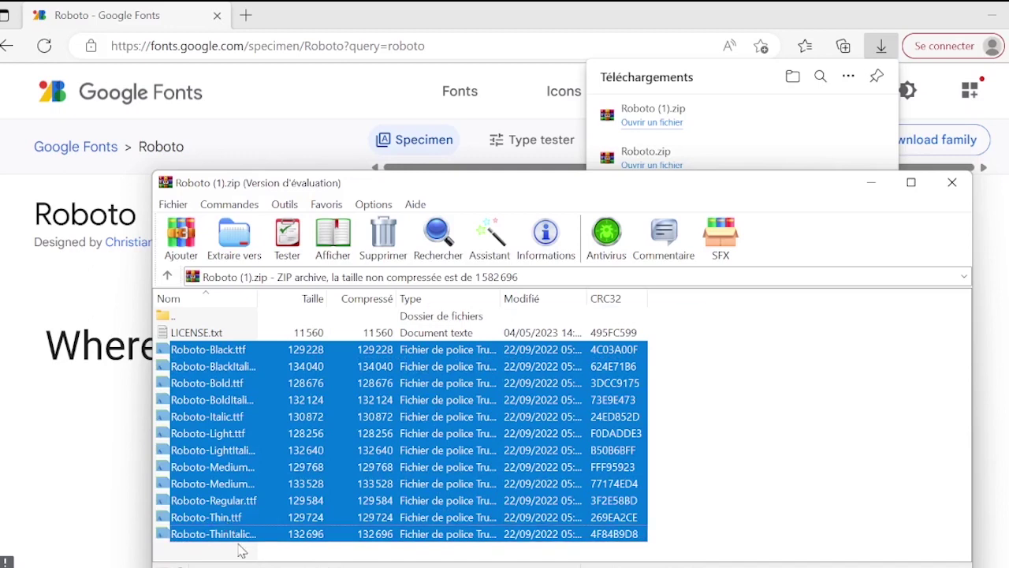
# Open the Windows folder on the C: drive in a new File Explorer window
pyautogui.press('super+e')
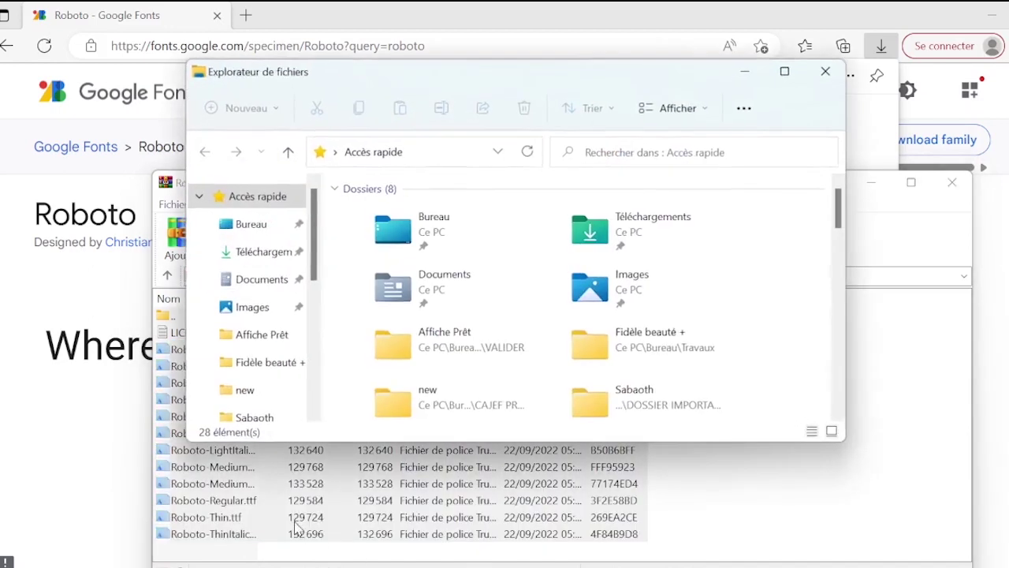
pyautogui.scroll(-1, 263, 372)
pyautogui.scroll(-1, 262, 372)
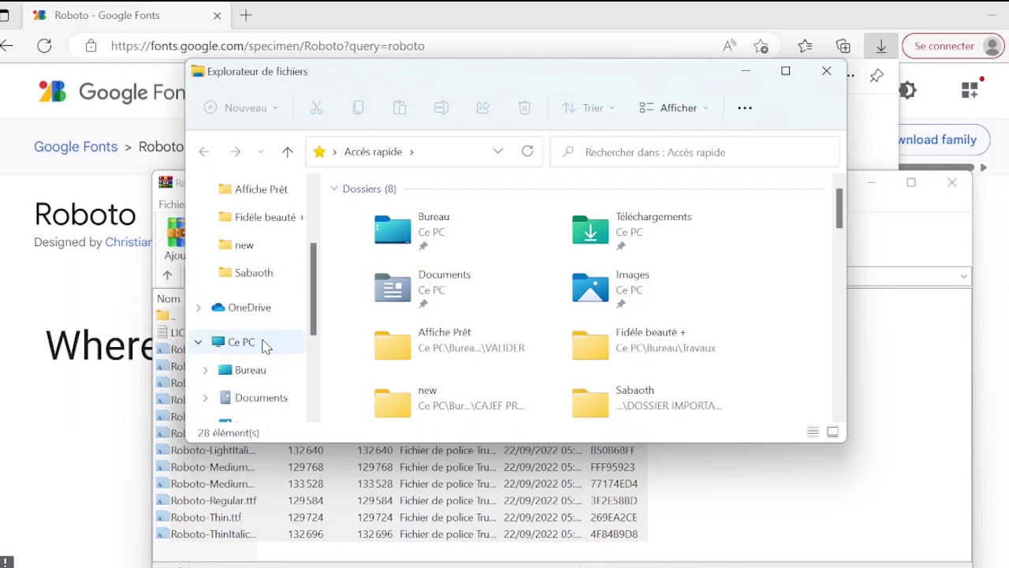
pyautogui.click(265, 342)
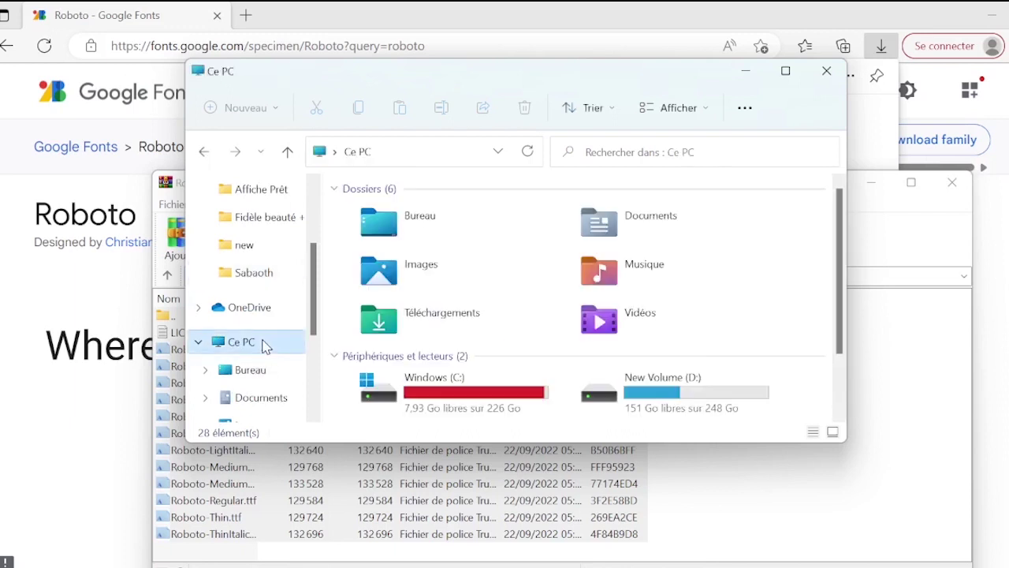
pyautogui.doubleClick(462, 388)
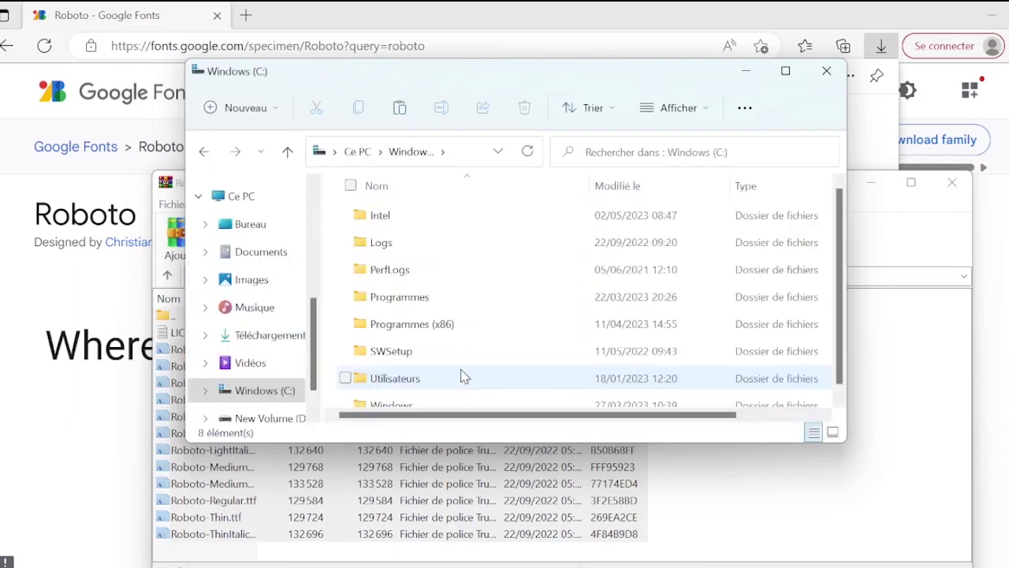
pyautogui.scroll(-1, 465, 374)
pyautogui.doubleClick(472, 396)
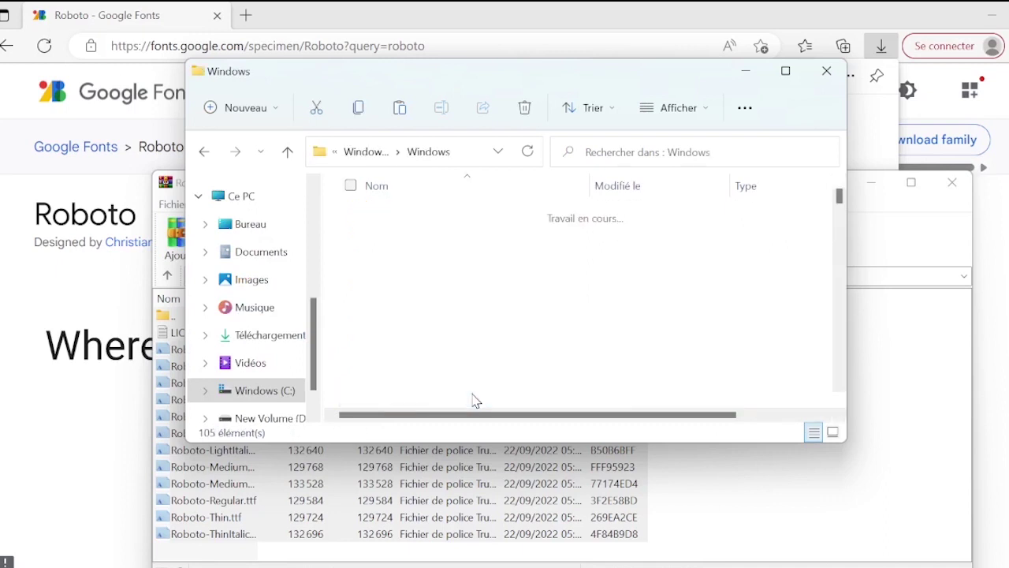
# Find the Fonts folder inside the Windows folder and open it
pyautogui.scroll(-3, 451, 300)
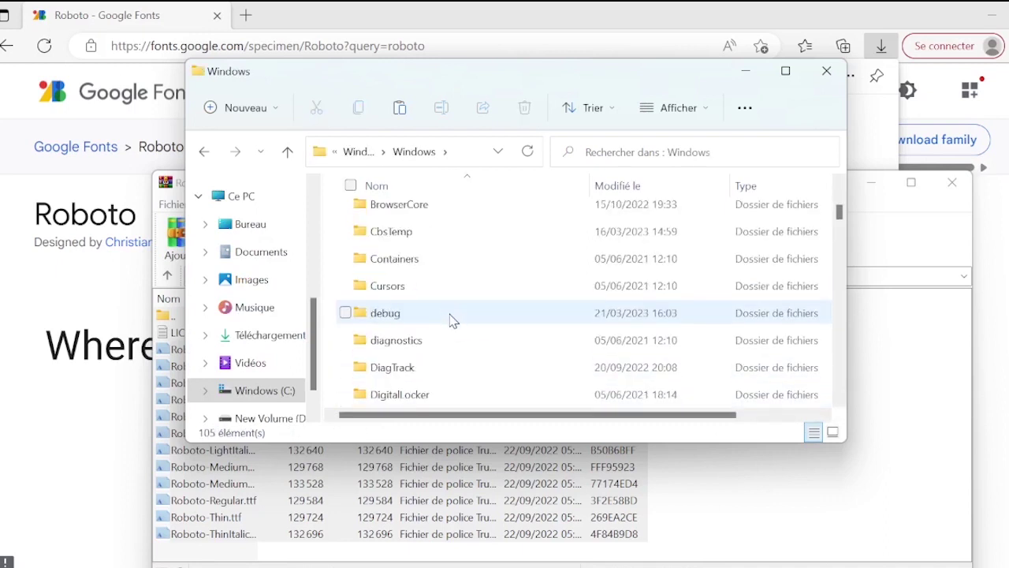
pyautogui.scroll(-3, 452, 322)
pyautogui.scroll(-3, 452, 325)
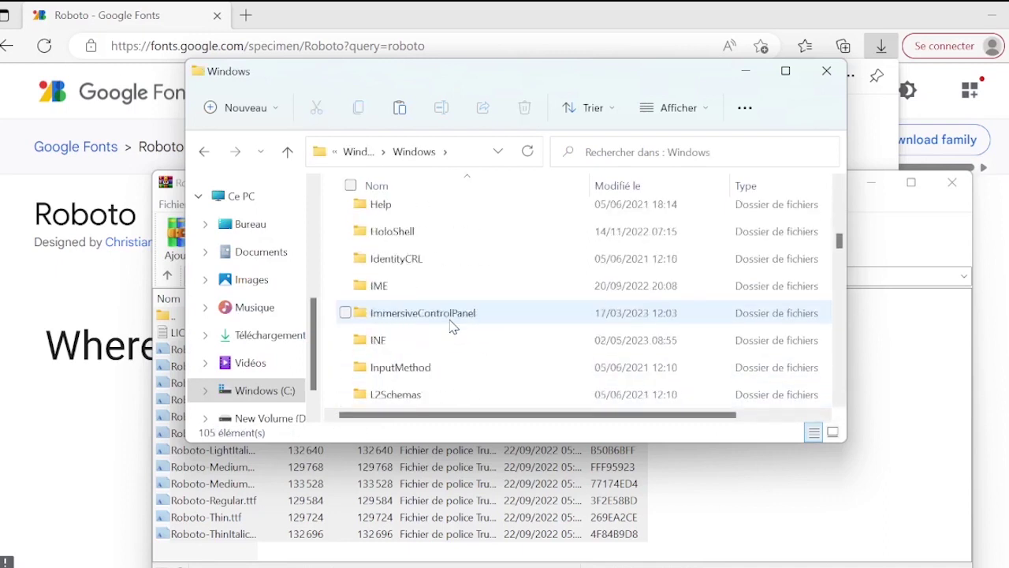
pyautogui.scroll(1, 452, 325)
pyautogui.scroll(-1, 452, 325)
pyautogui.scroll(3, 452, 325)
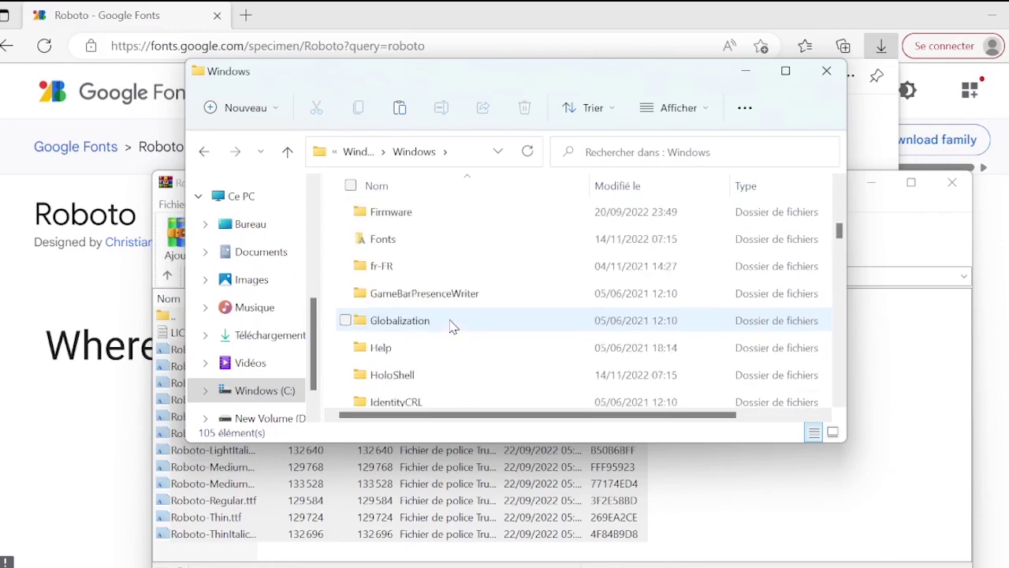
pyautogui.doubleClick(436, 323)
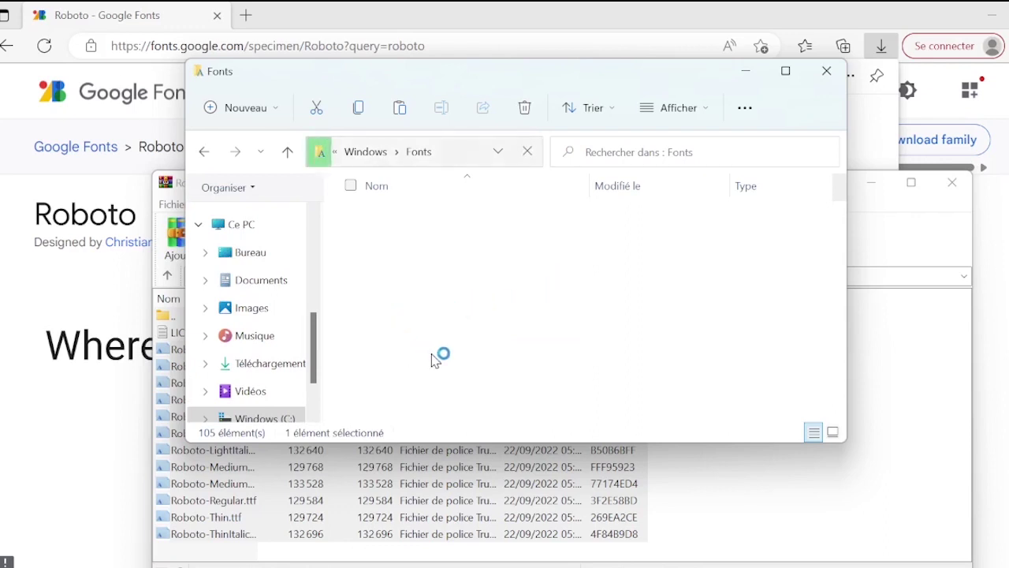
# Make the Fonts window taller and look through the fonts installed on the computer
pyautogui.scroll(-10, 762, 331)
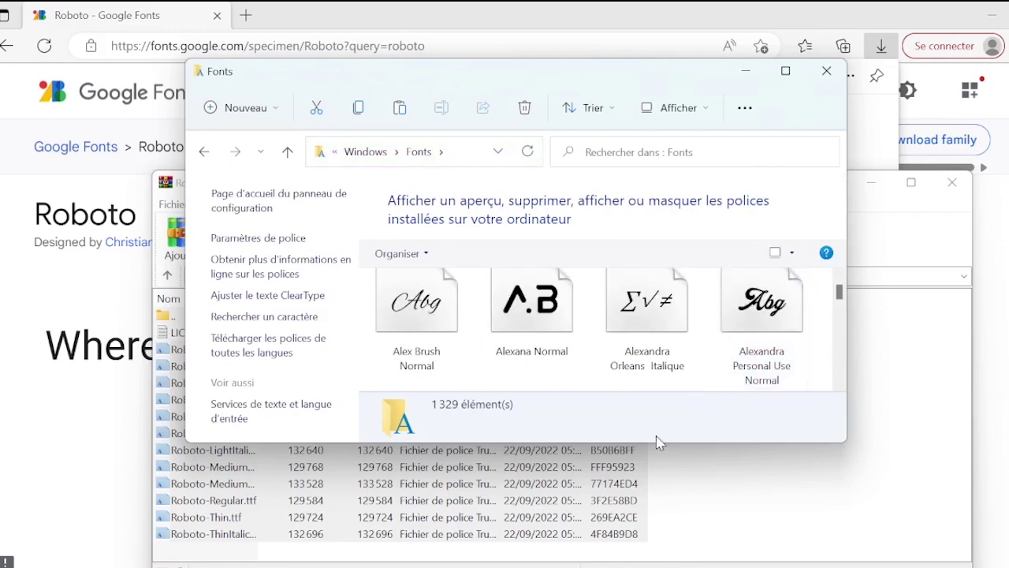
pyautogui.moveTo(657, 443); pyautogui.dragTo(658, 566)
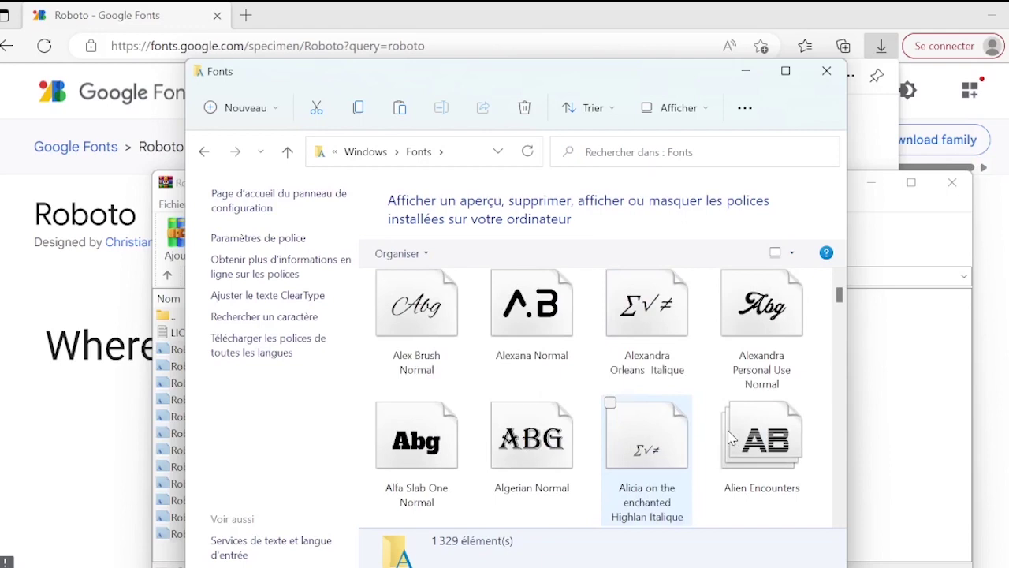
pyautogui.scroll(-10, 731, 439)
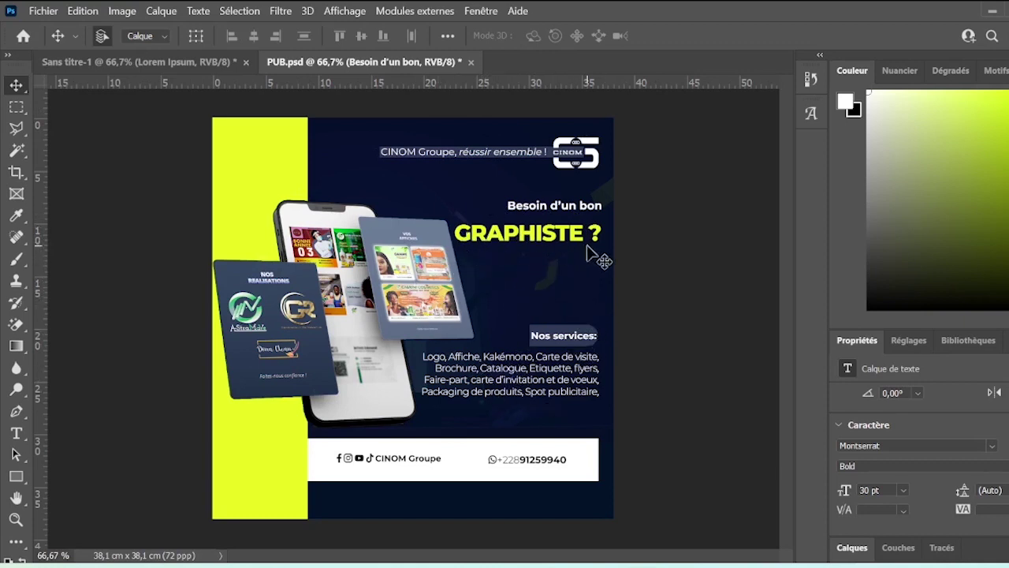
# In Photoshop, marquee-select the "GRAPHISTE ?" headline of PUB.psd, search for similar fonts and choose Montserrat Black
pyautogui.click(17, 109)
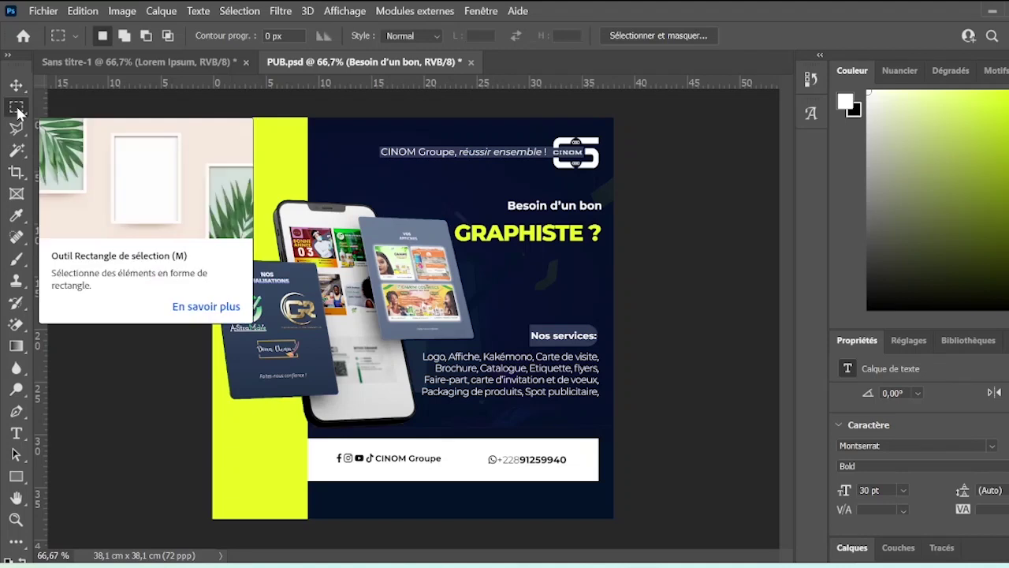
pyautogui.moveTo(456, 224); pyautogui.dragTo(599, 246)
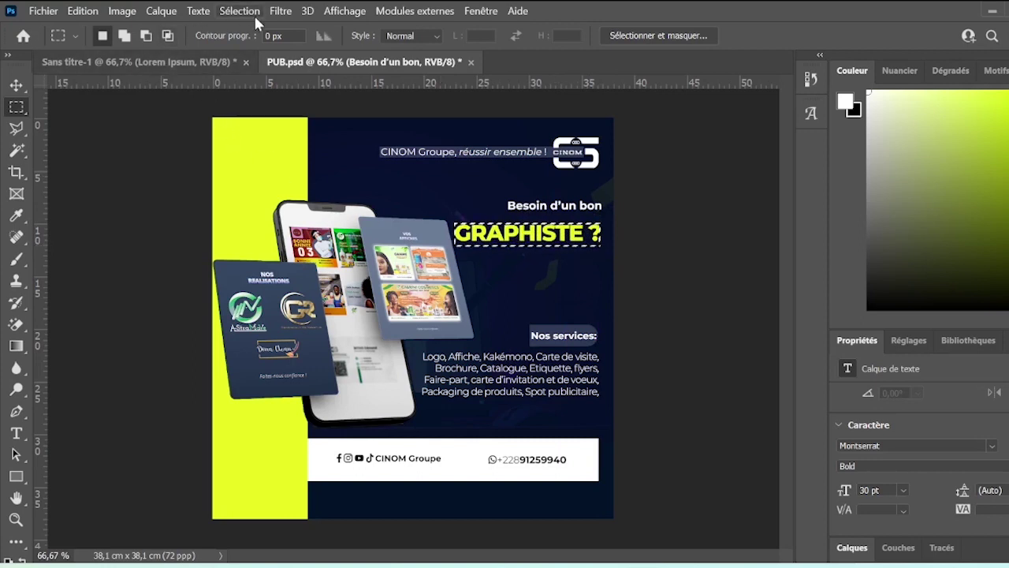
pyautogui.click(199, 11)
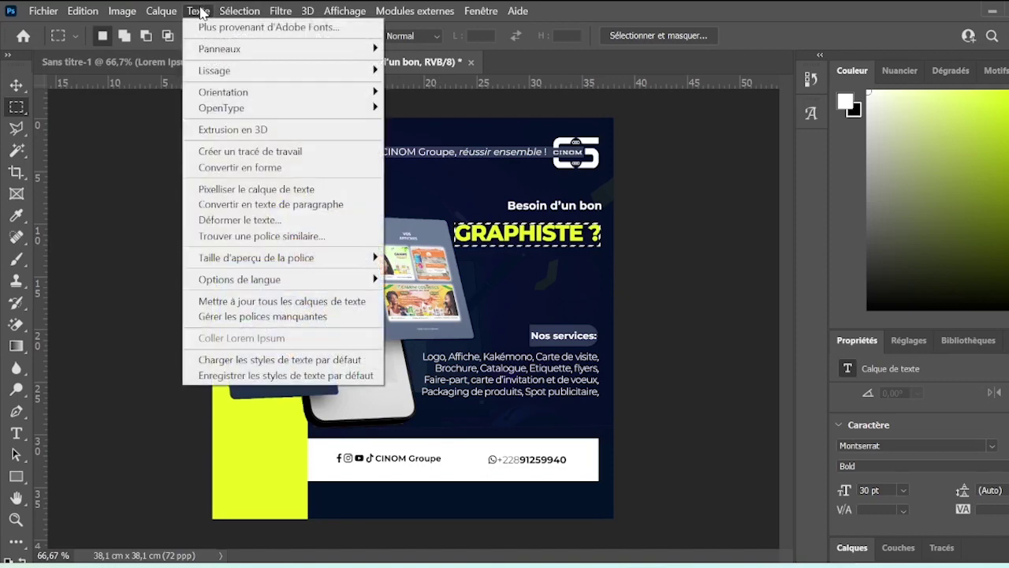
pyautogui.click(233, 240)
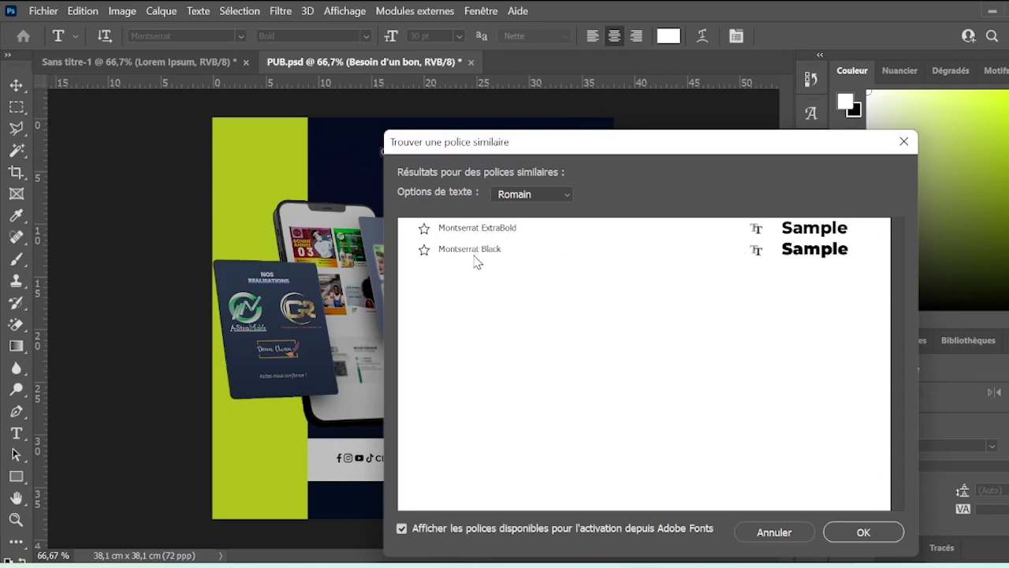
pyautogui.click(471, 252)
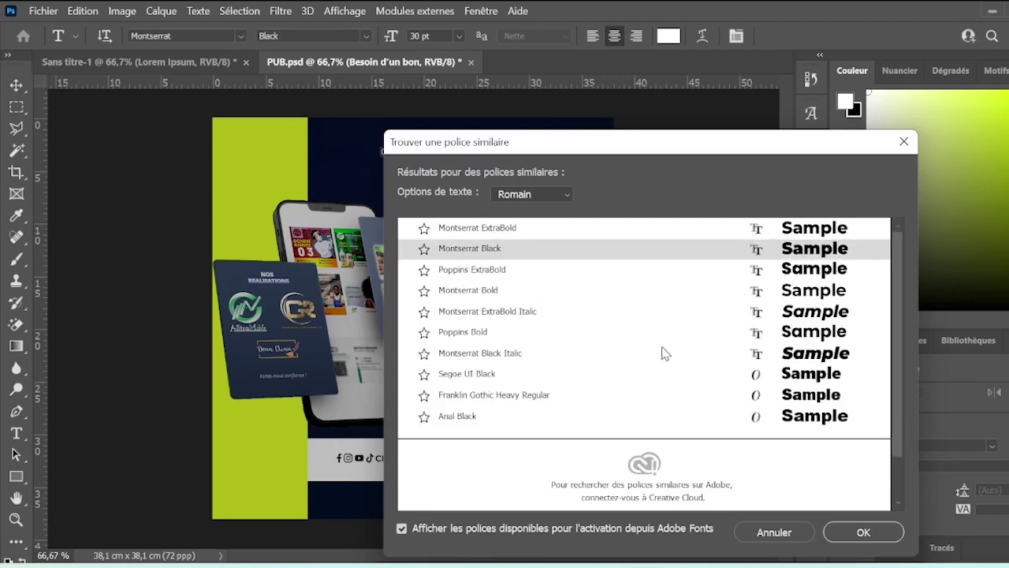